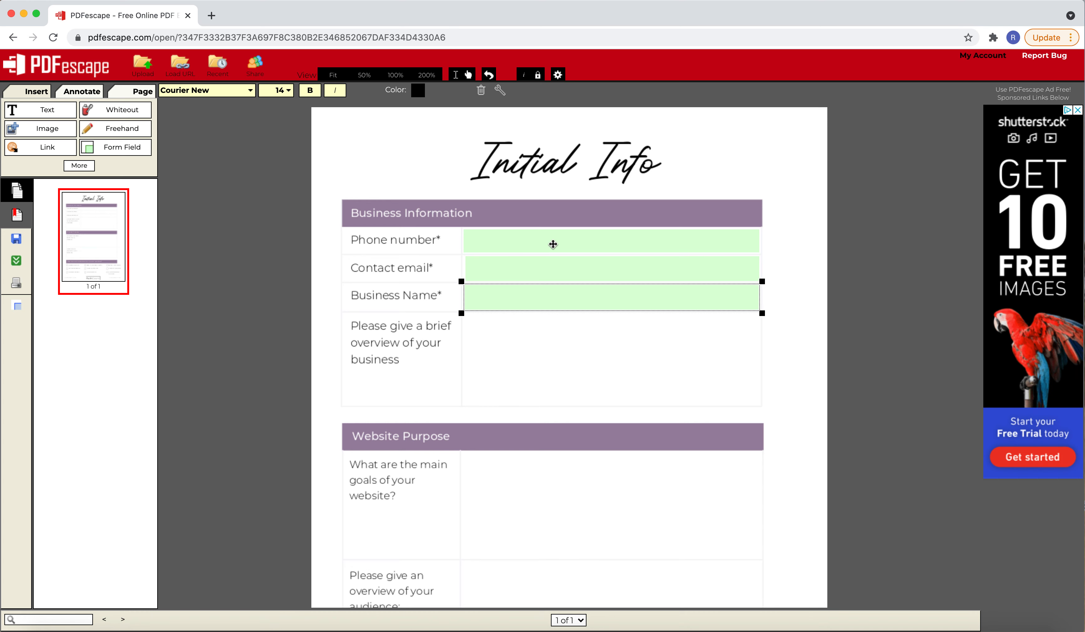
Add a Text Paragraph form field filling the answer cell for the brief overview of your business
left_click(122, 150)
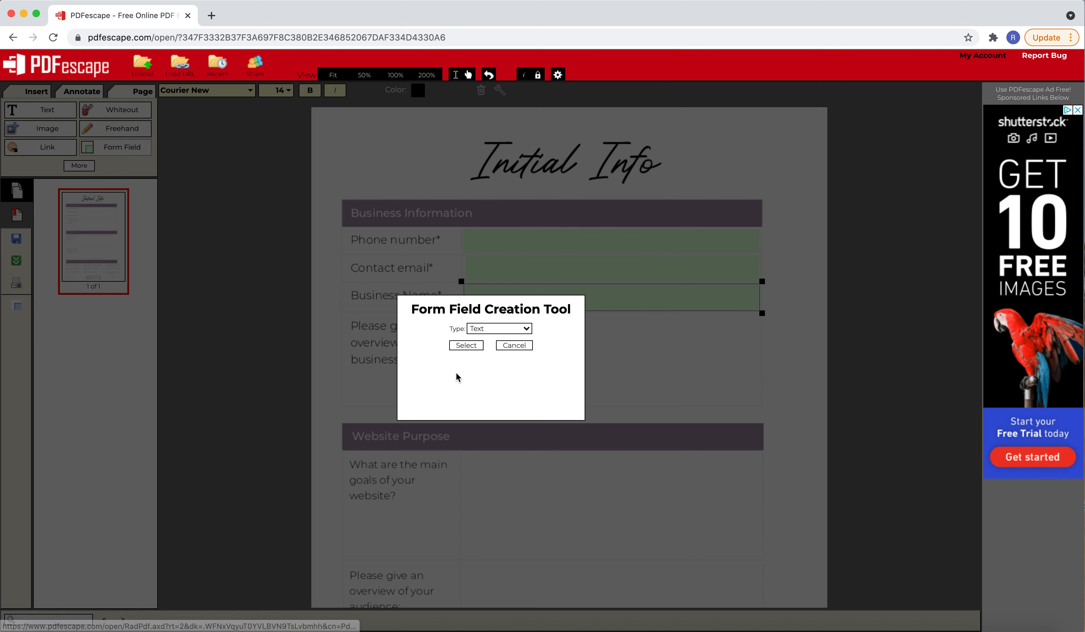
left_click(524, 329)
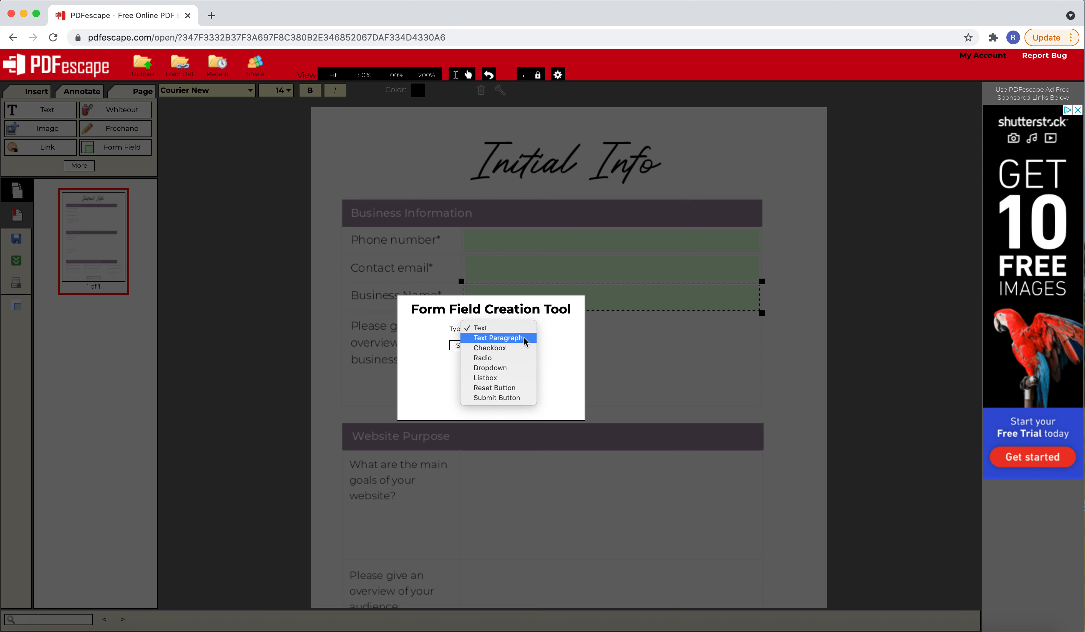
left_click(523, 338)
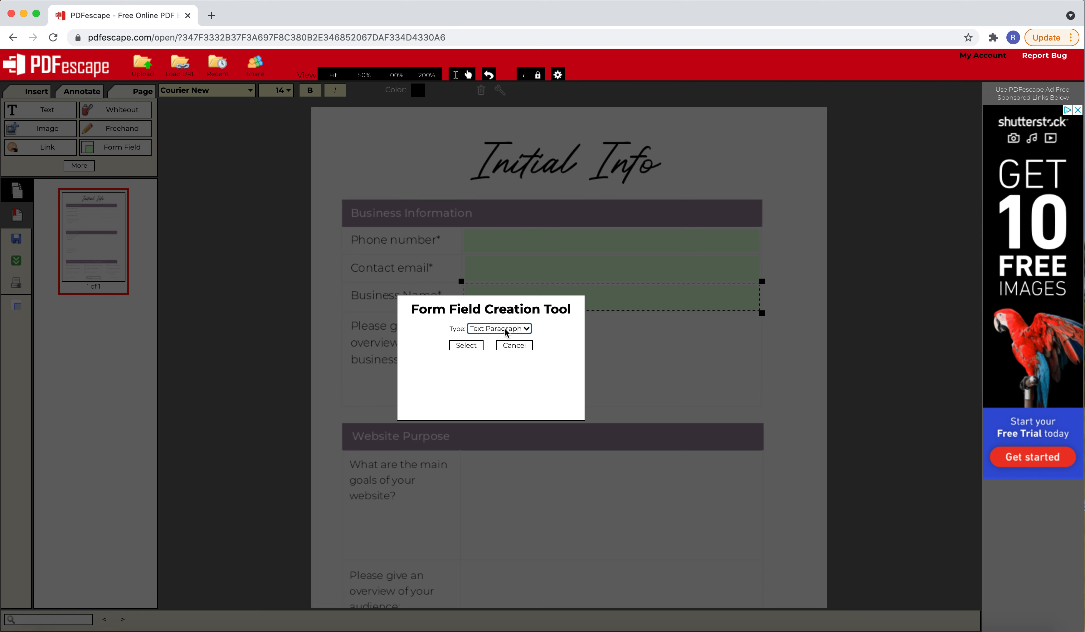
left_click(470, 345)
left_click_drag(463, 330, 762, 420)
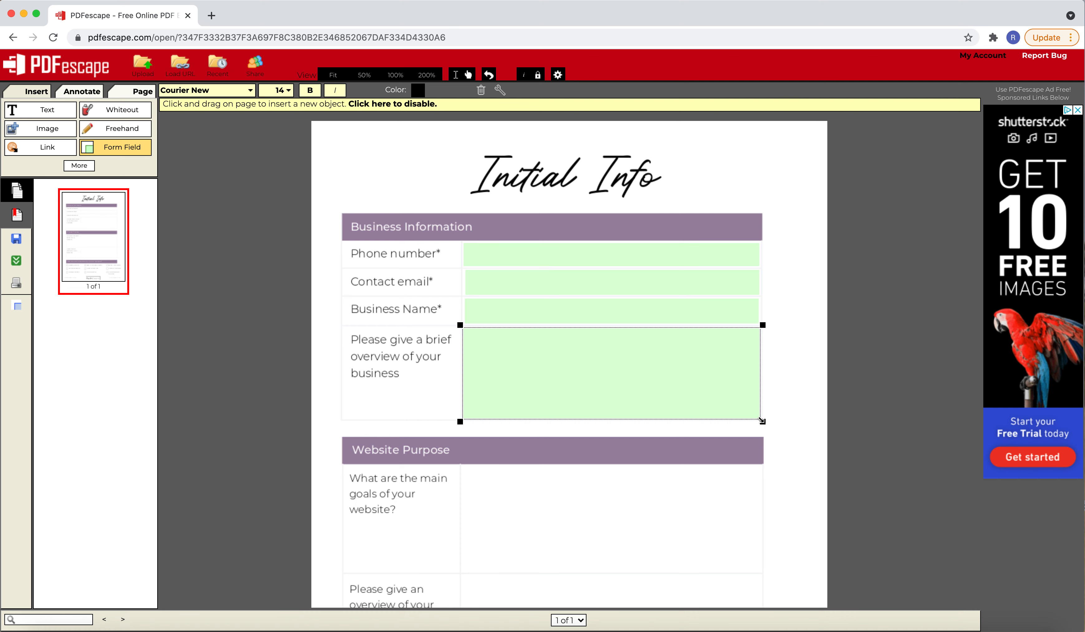
Duplicate the business overview field into the website goals cell and enlarge the copy to fill that cell
scroll(761, 421, "down", 3)
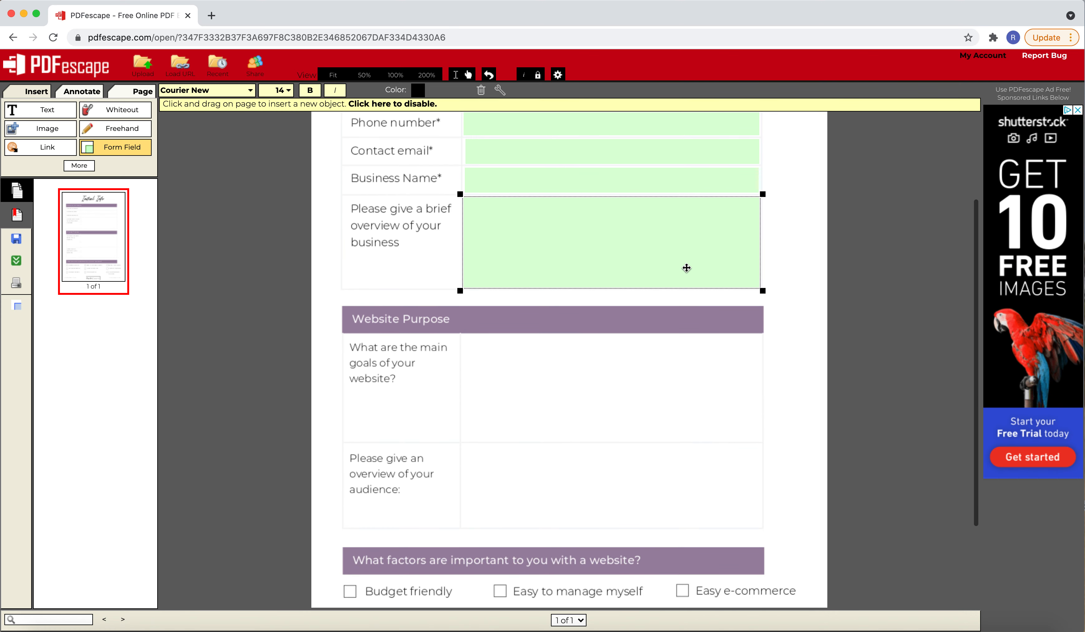
right_click(648, 249)
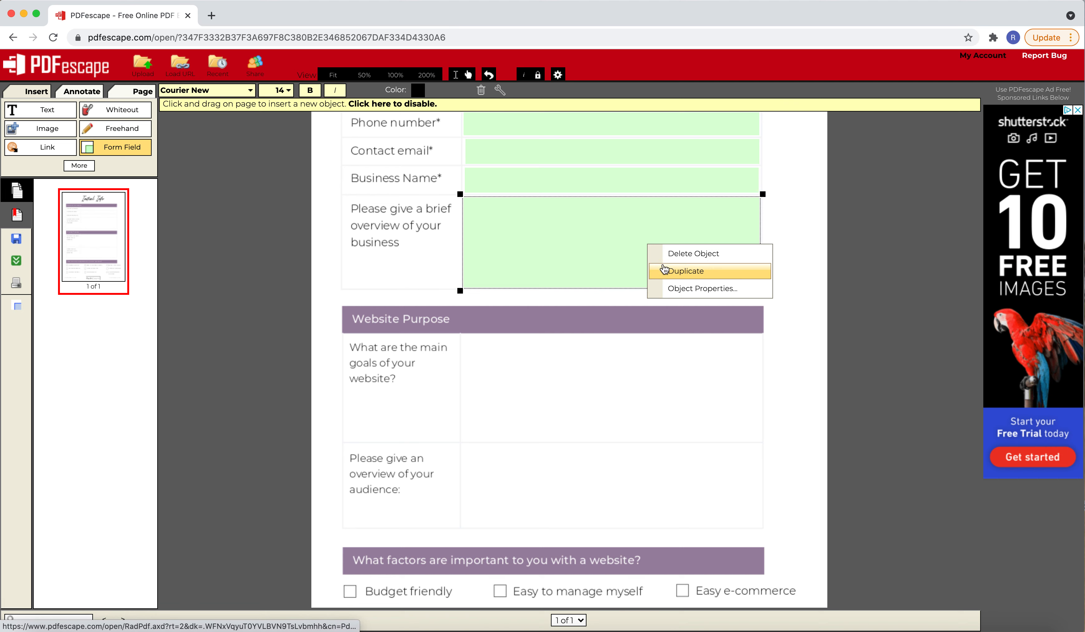
left_click(663, 270)
left_click_drag(665, 267, 623, 361)
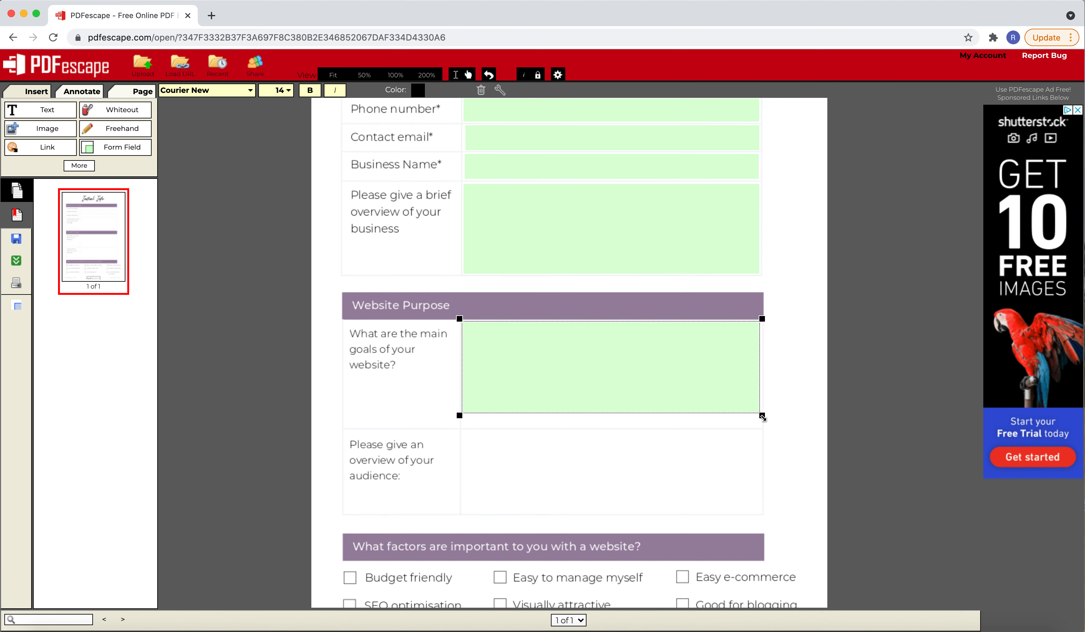
left_click_drag(761, 416, 763, 429)
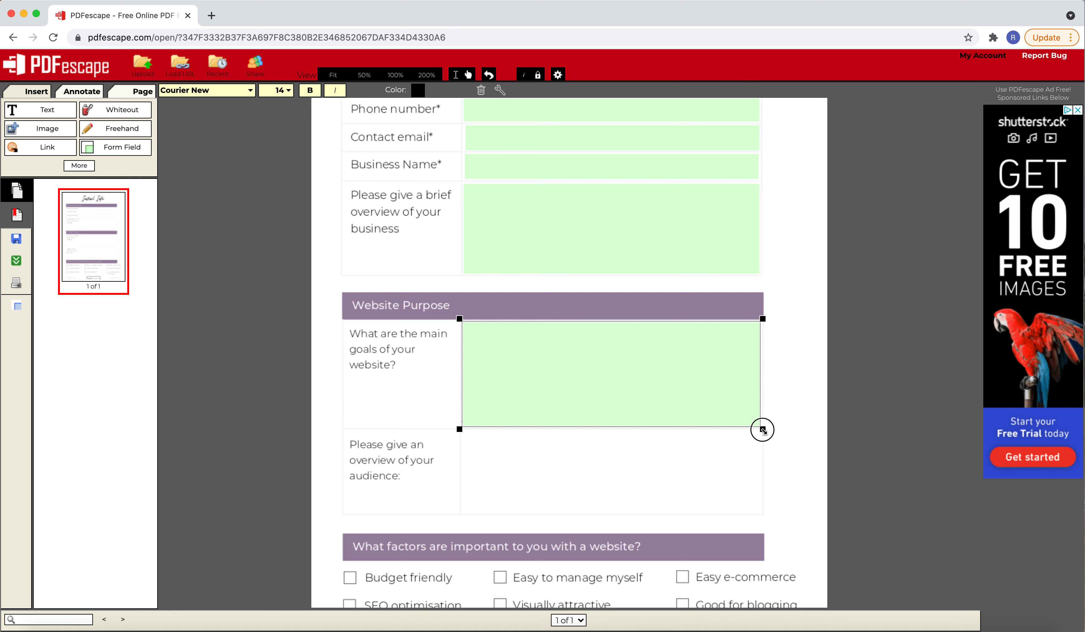
Duplicate the website goals field into the audience overview cell and shorten the copy to fit
right_click(707, 386)
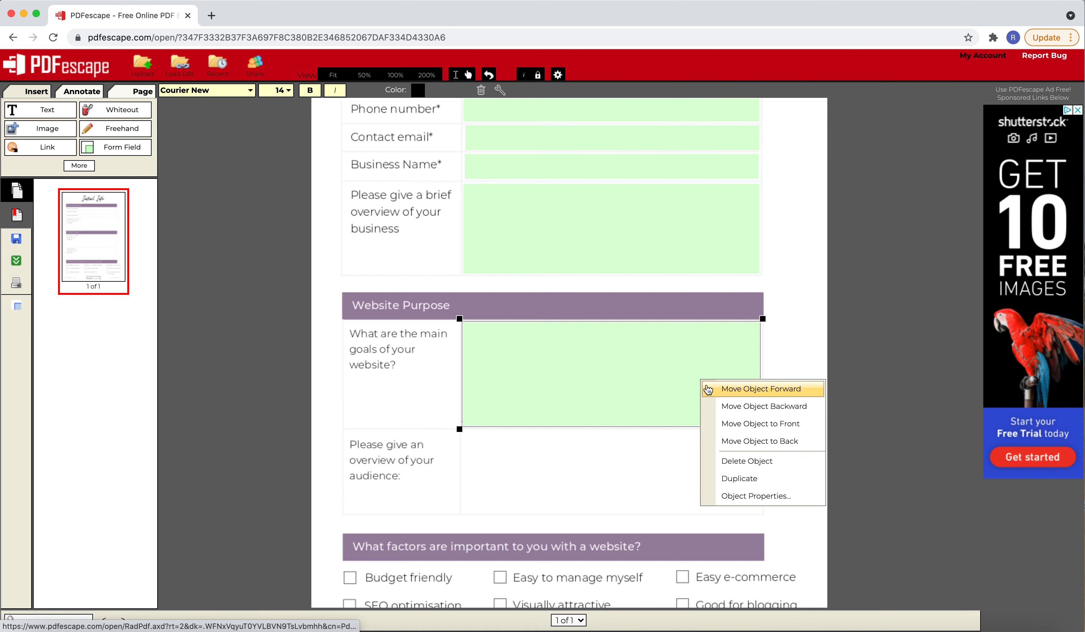
left_click(733, 478)
left_click_drag(669, 351, 654, 444)
left_click_drag(763, 539, 763, 513)
Add a Checkbox form field over the square beside Budget friendly
scroll(795, 380, "down", 5)
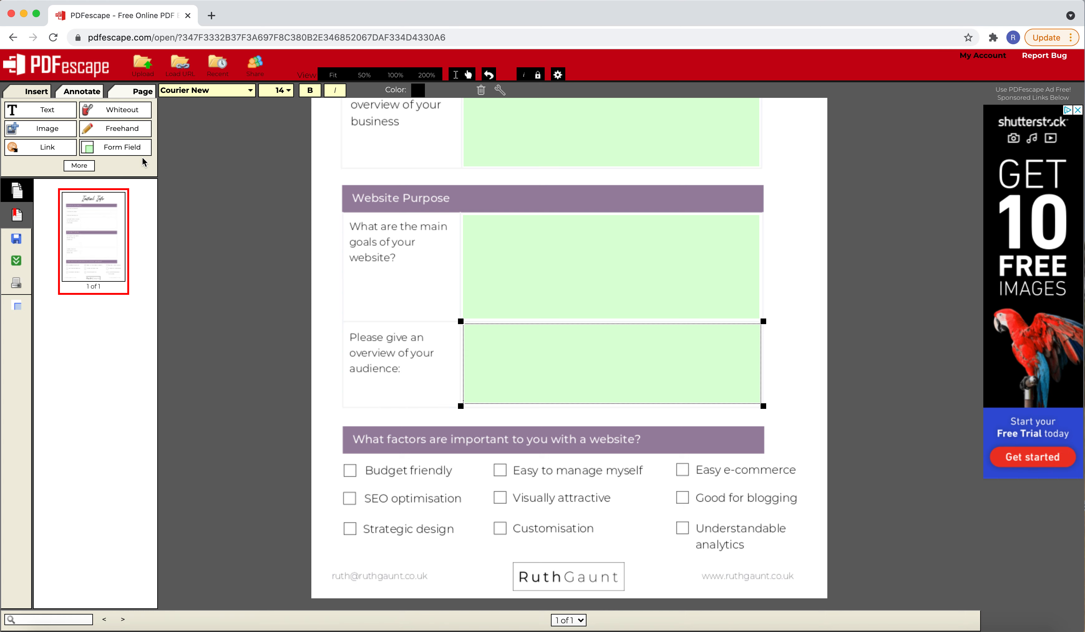
left_click(120, 148)
left_click(521, 331)
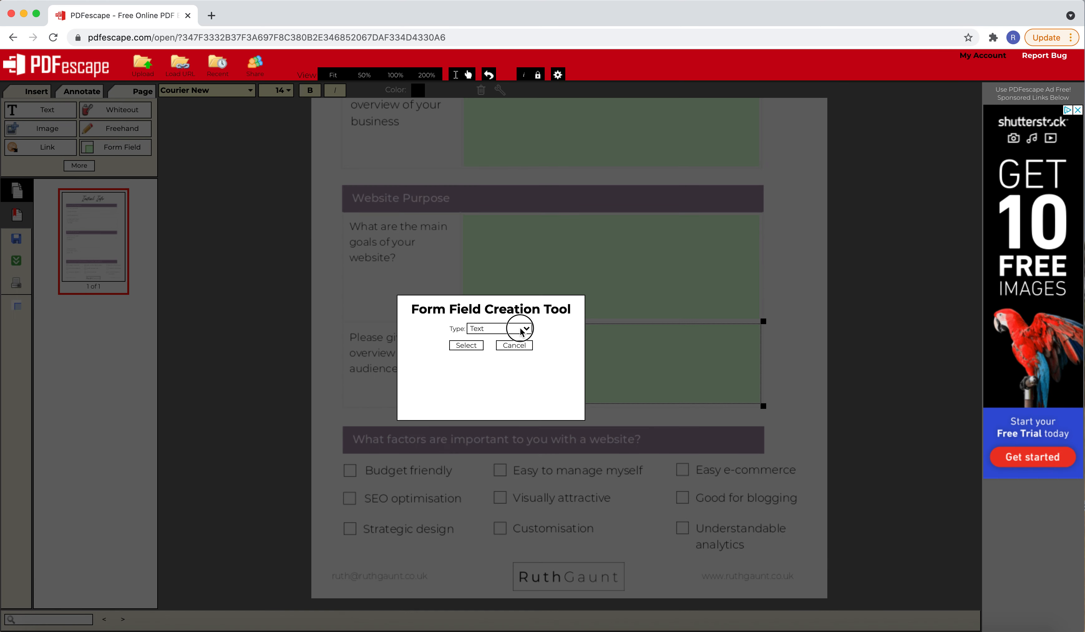
left_click(514, 349)
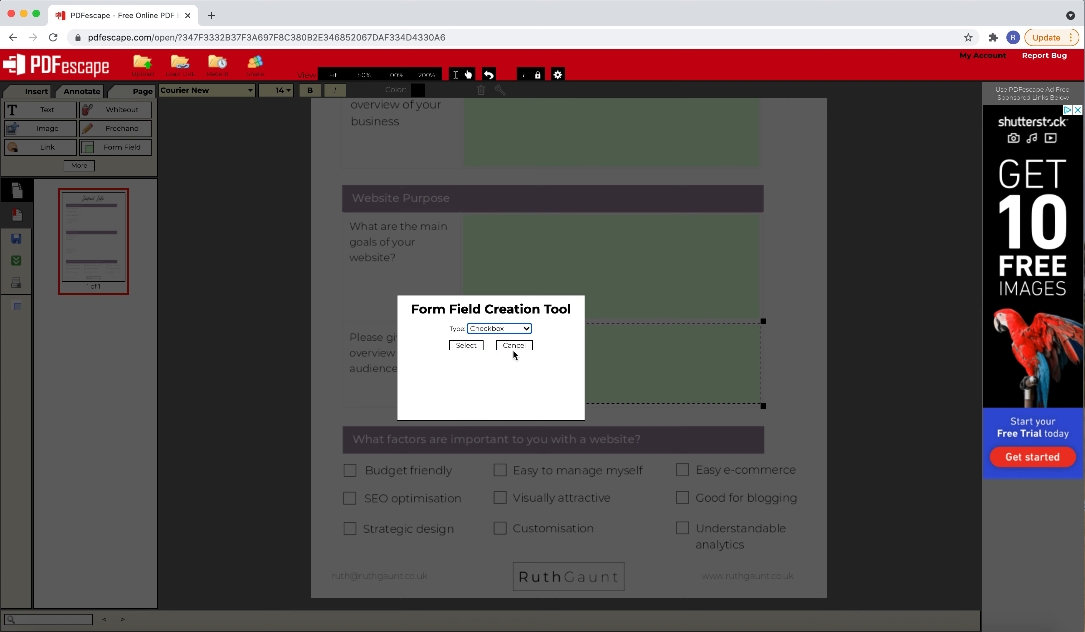
left_click(478, 349)
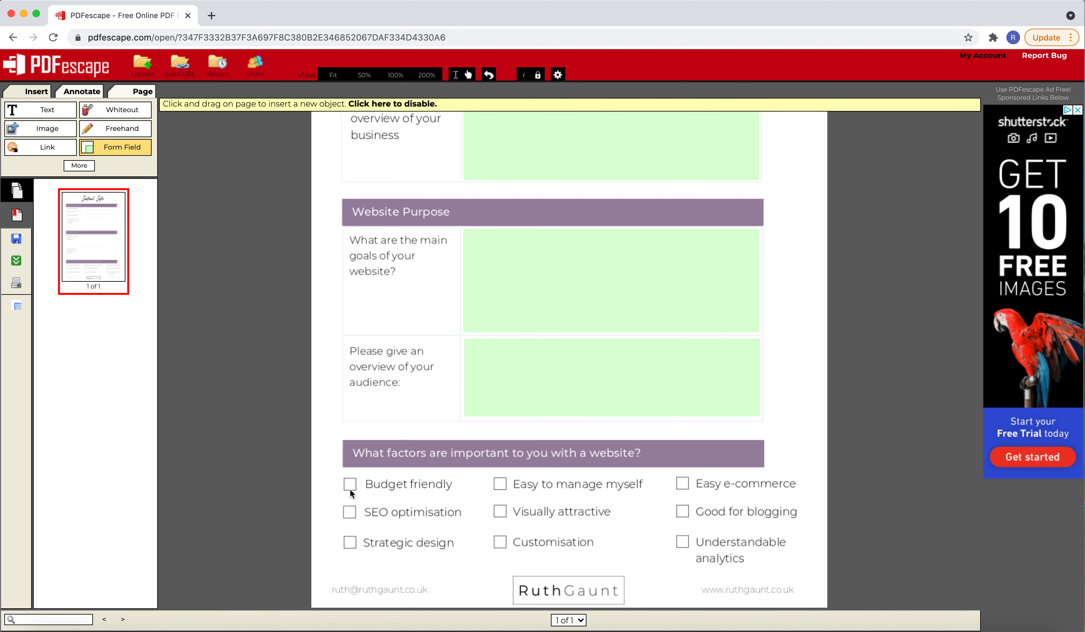
mouse_move(346, 480)
left_mouse_down()
mouse_move(372, 505)
mouse_move(350, 485)
left_mouse_up()
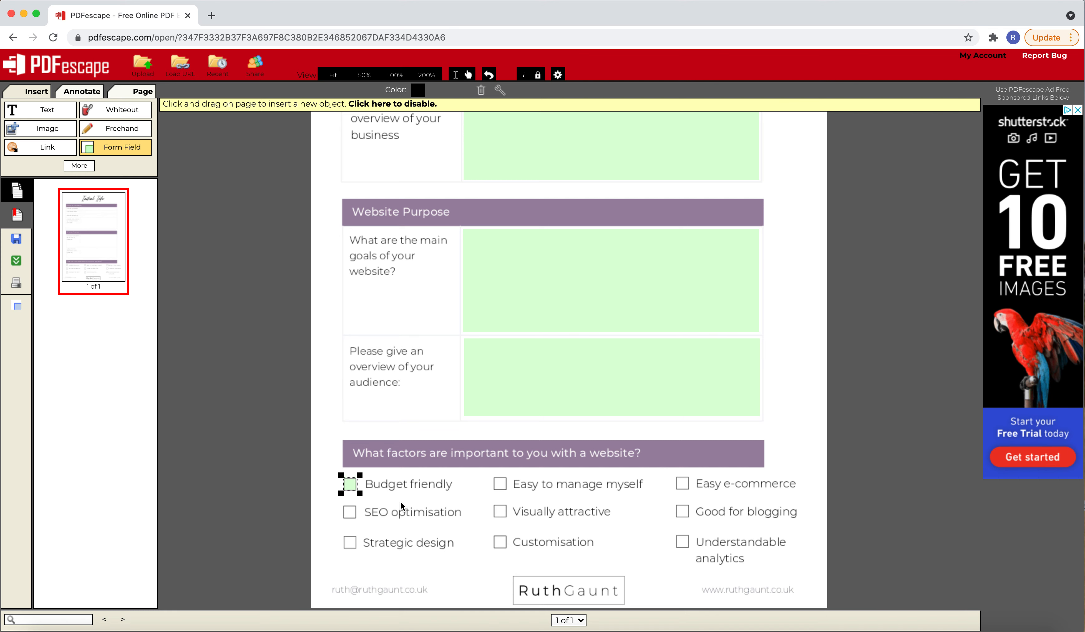
Place duplicates of the checkbox field over the SEO optimisation and Strategic design squares
right_click(349, 483)
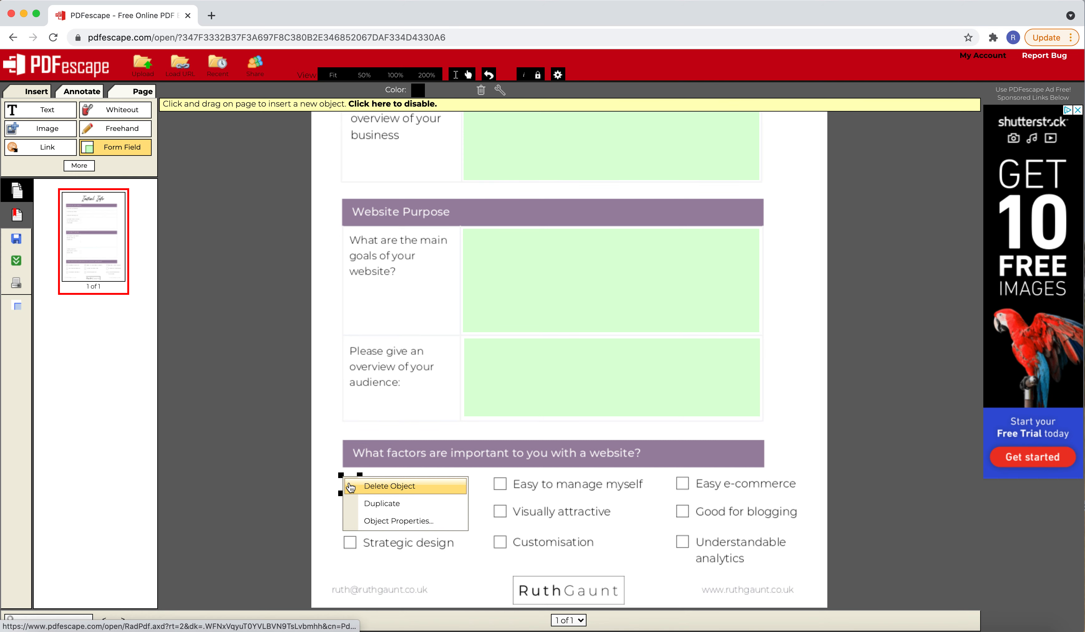
left_click(372, 504)
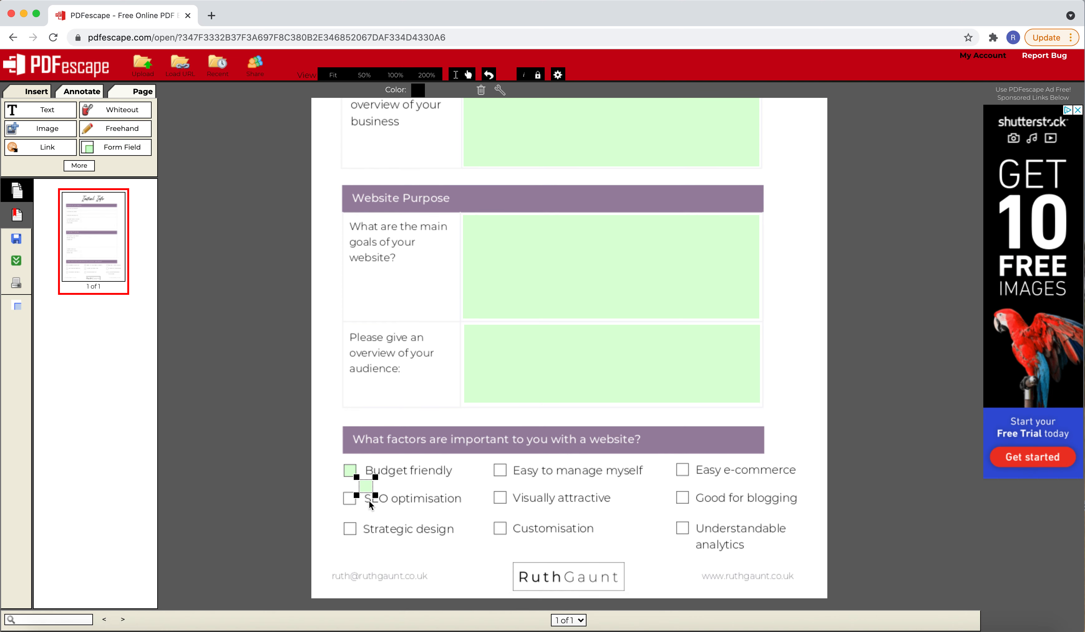
left_click_drag(363, 485, 348, 499)
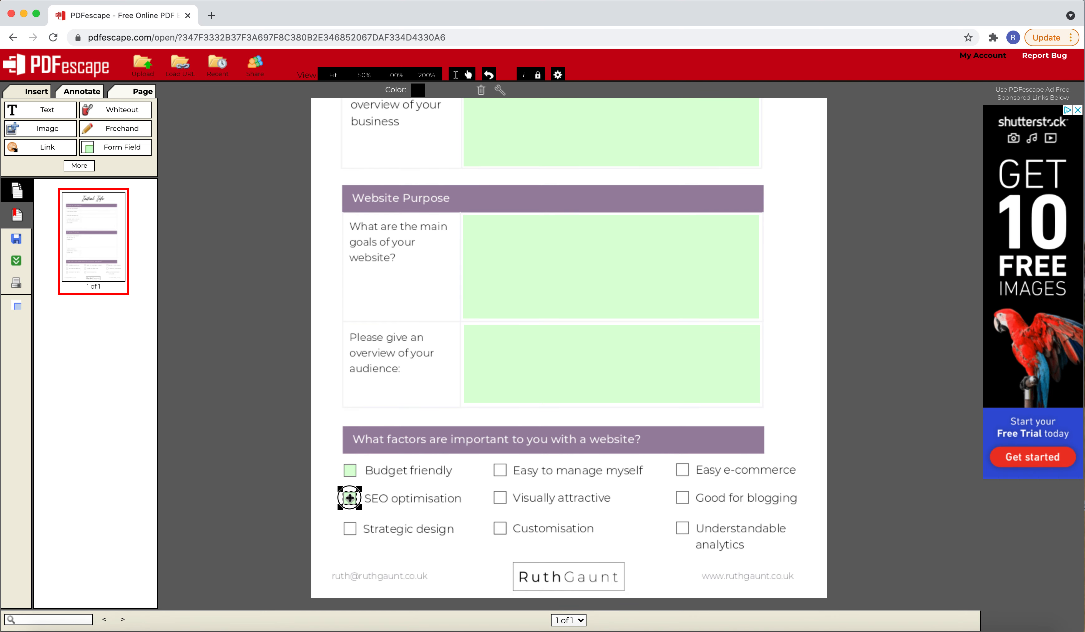
right_click(349, 498)
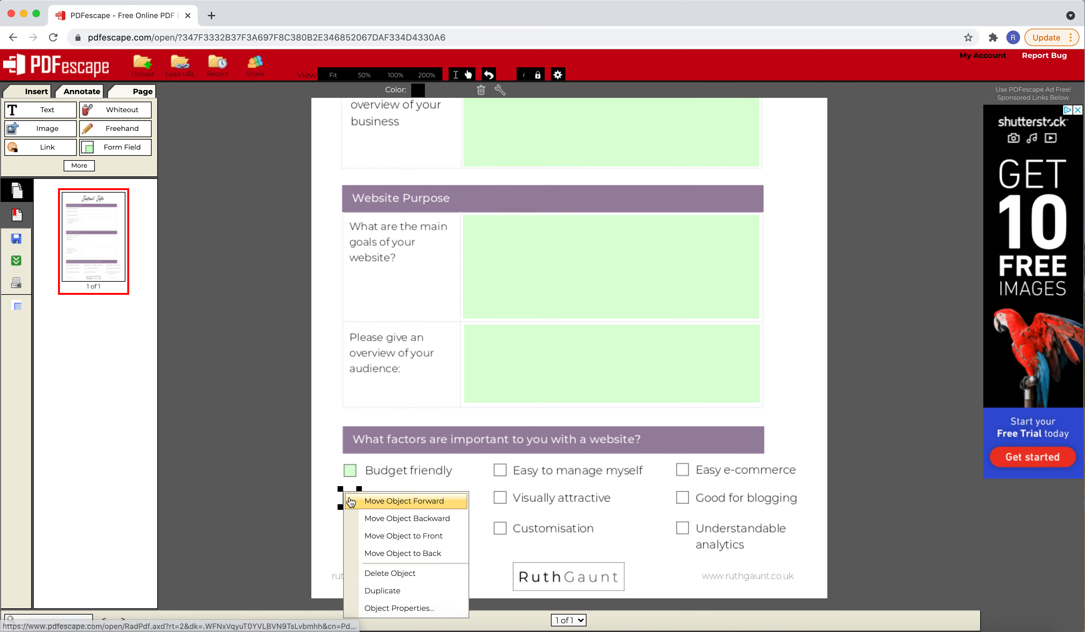
left_click(373, 590)
left_click_drag(363, 513, 349, 528)
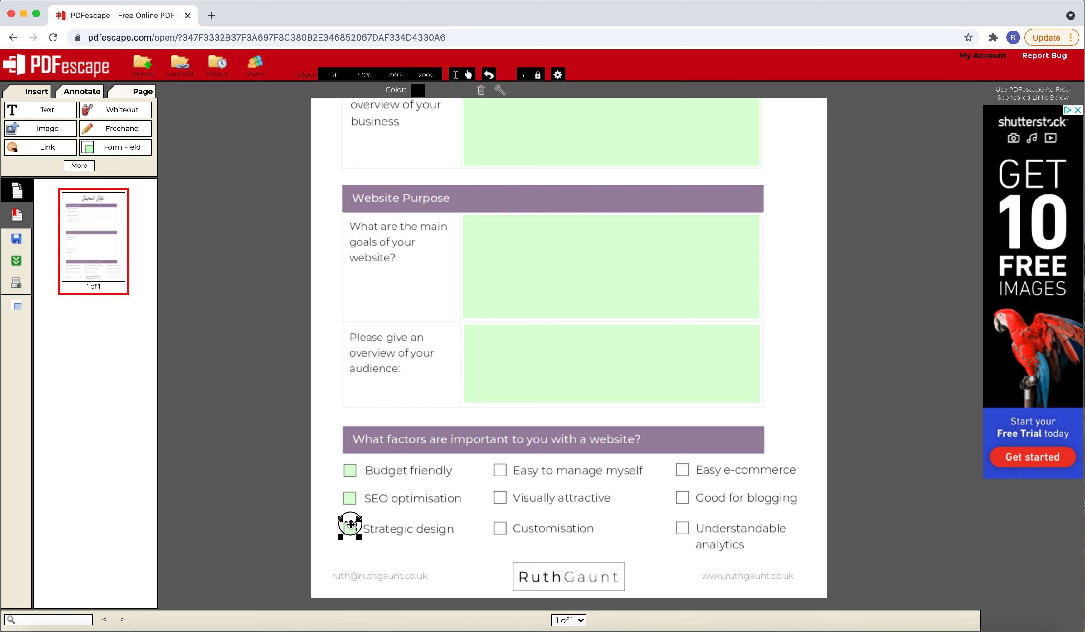
Place duplicates of the checkbox field over the Easy to manage myself and Visually attractive squares
left_click(350, 498)
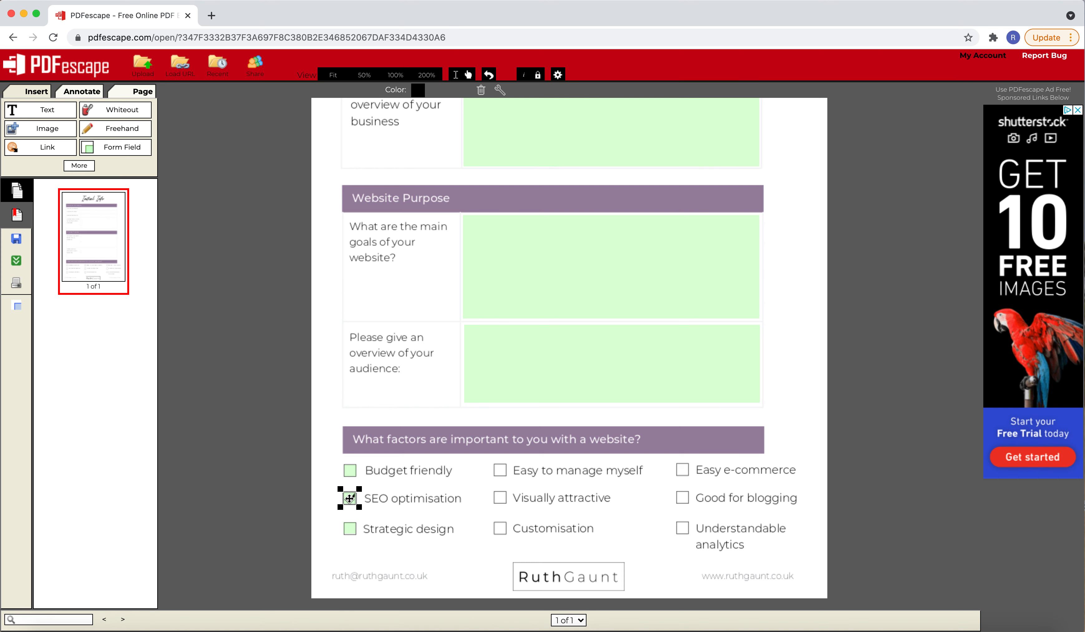
right_click(348, 530)
left_click(398, 500)
left_click_drag(369, 548, 502, 473)
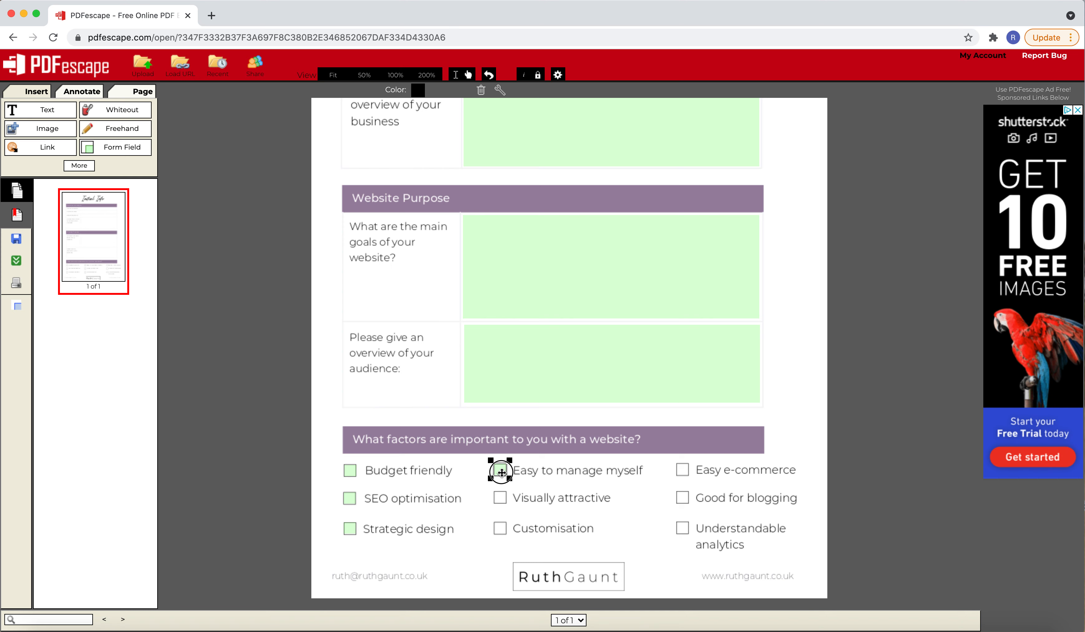
right_click(501, 472)
left_click(518, 566)
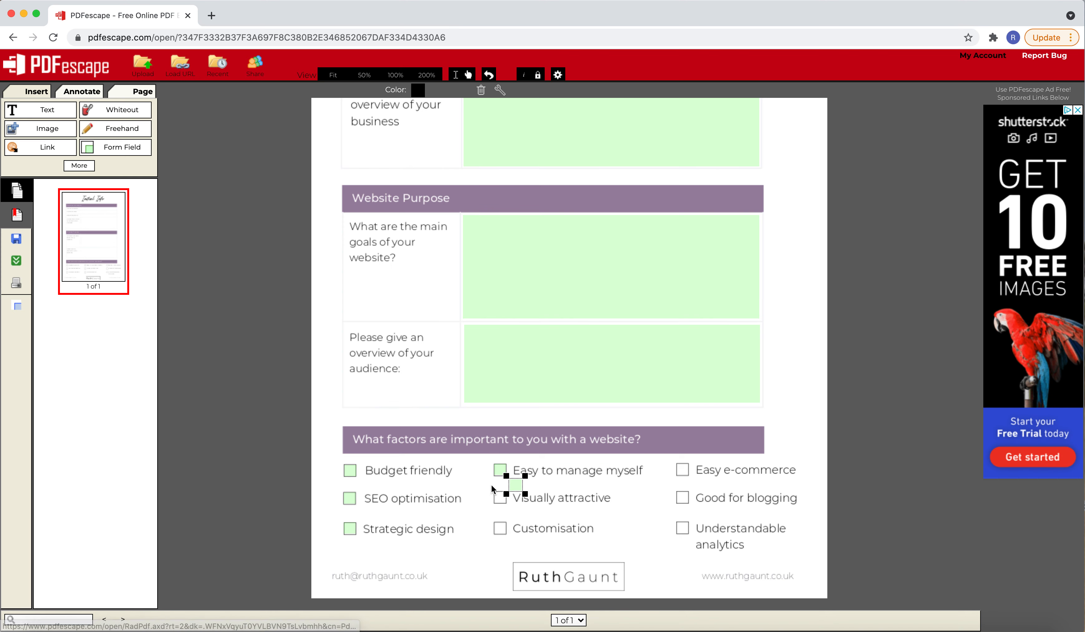
left_click_drag(515, 484, 501, 496)
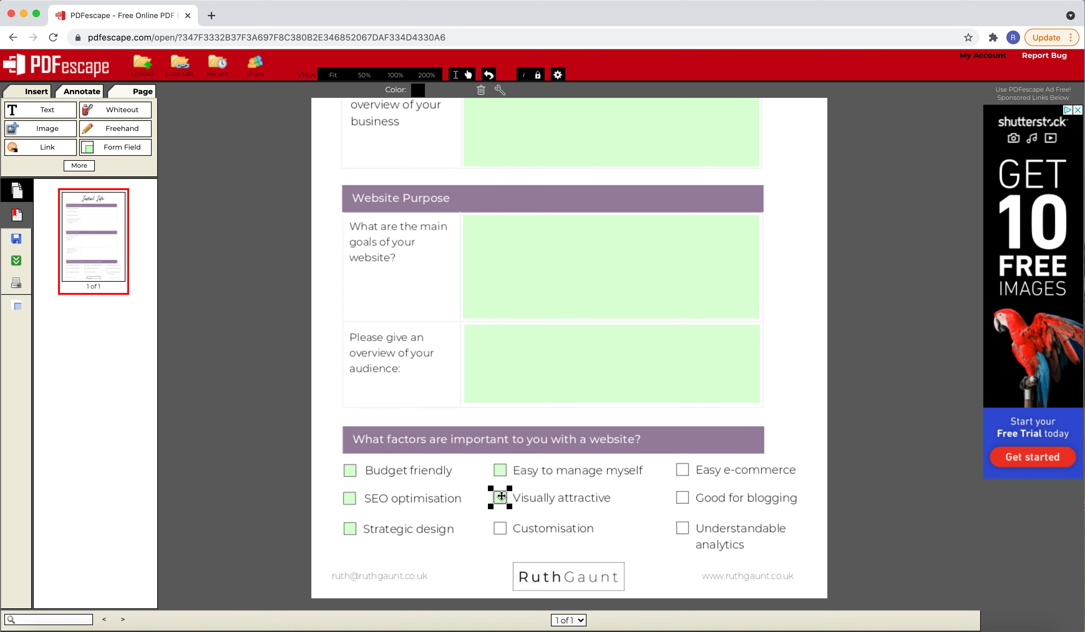
Place duplicates of the checkbox field over the Customisation and Easy e-commerce squares
right_click(501, 496)
left_click(516, 586)
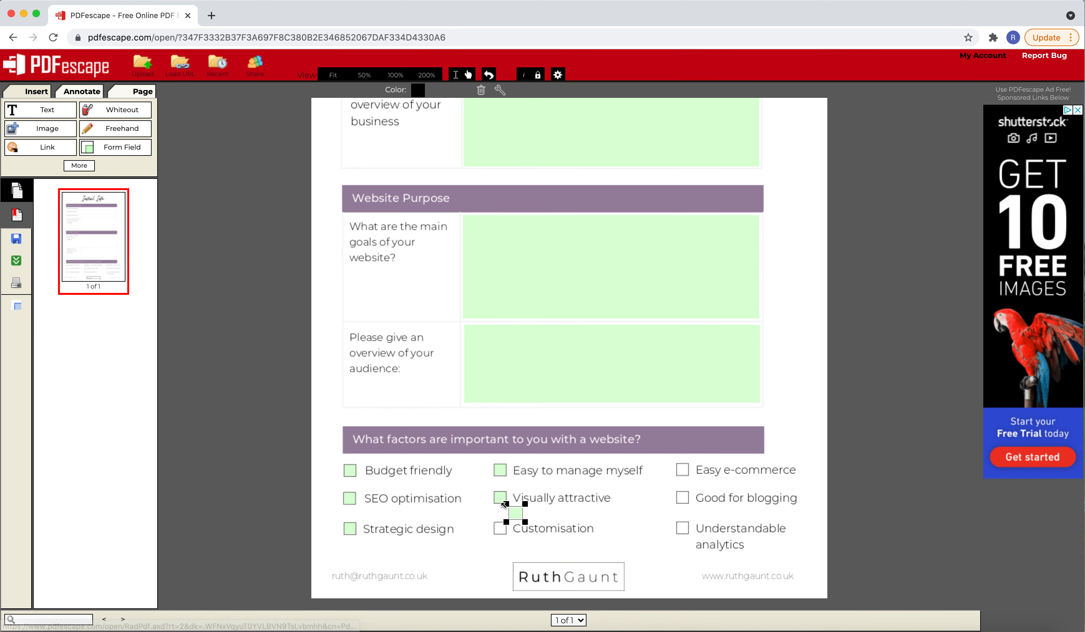
left_click_drag(514, 512, 681, 469)
right_click(500, 527)
left_click(525, 493)
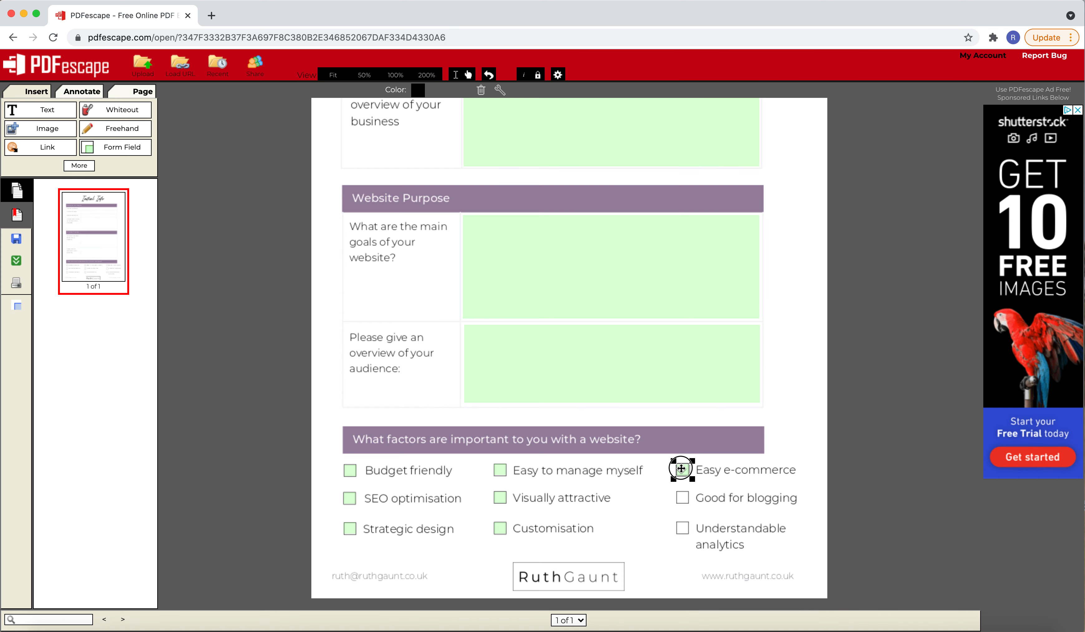
Place duplicates of the checkbox field over the Good for blogging and Understandable analytics squares
right_click(681, 469)
left_click(714, 558)
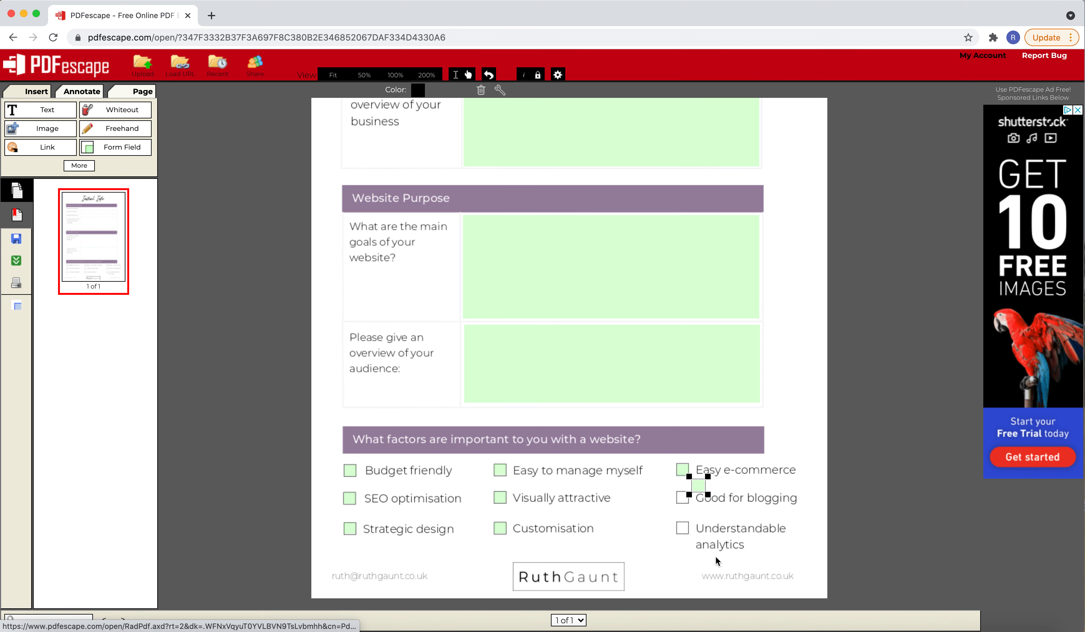
left_click_drag(698, 484, 682, 495)
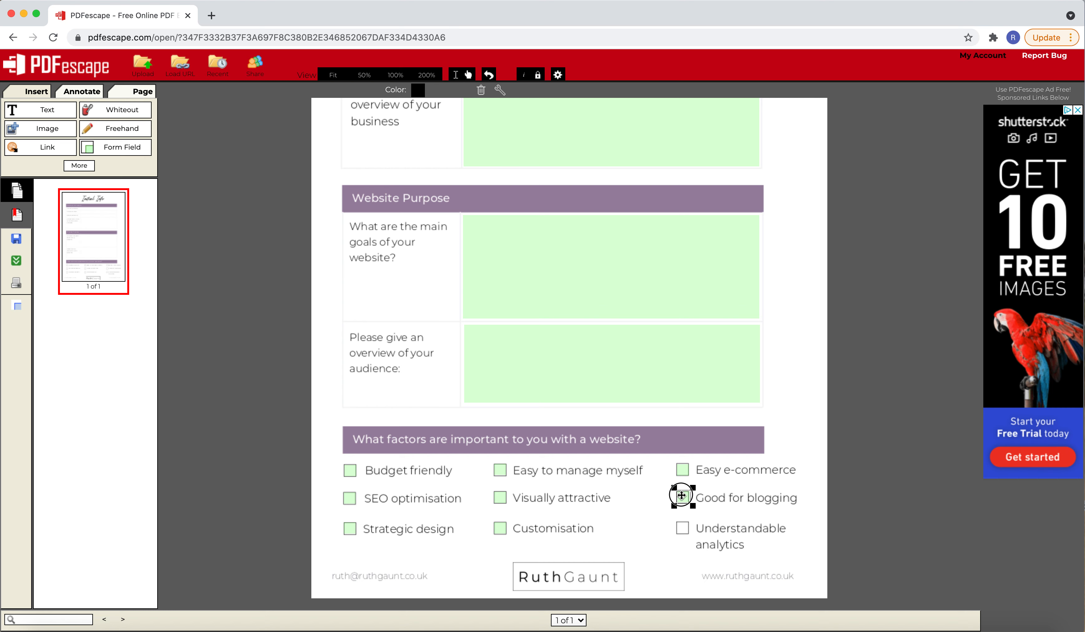
right_click(682, 497)
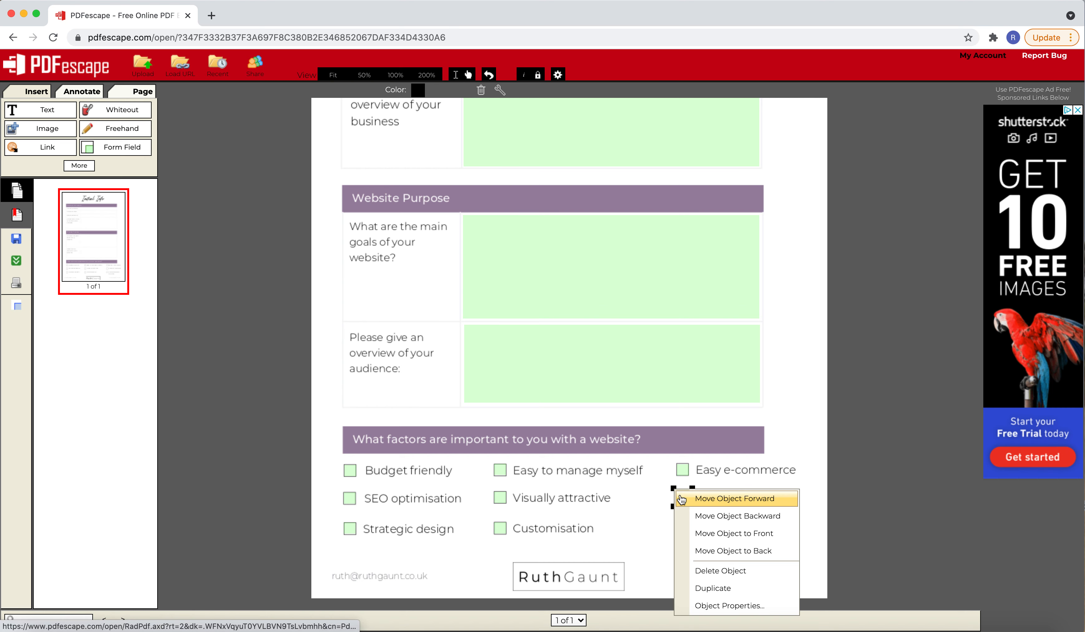
left_click(712, 588)
left_click_drag(697, 512, 683, 526)
Check the form fields across the whole page, and save and download the form as a PDF
scroll(747, 353, "up", 5)
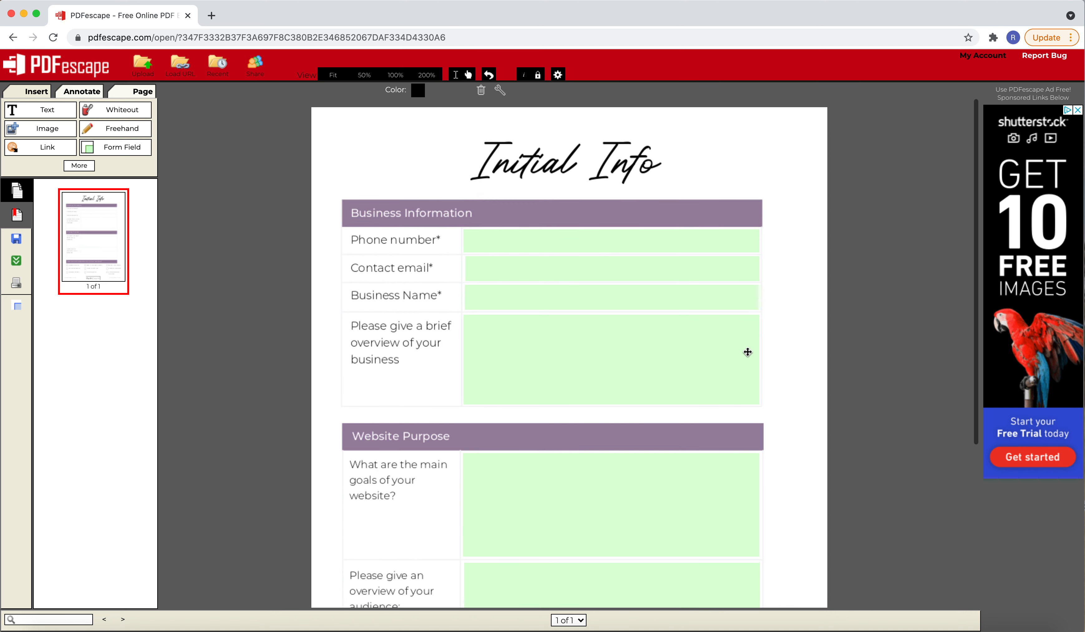
scroll(748, 352, "down", 3)
scroll(748, 352, "down", 3)
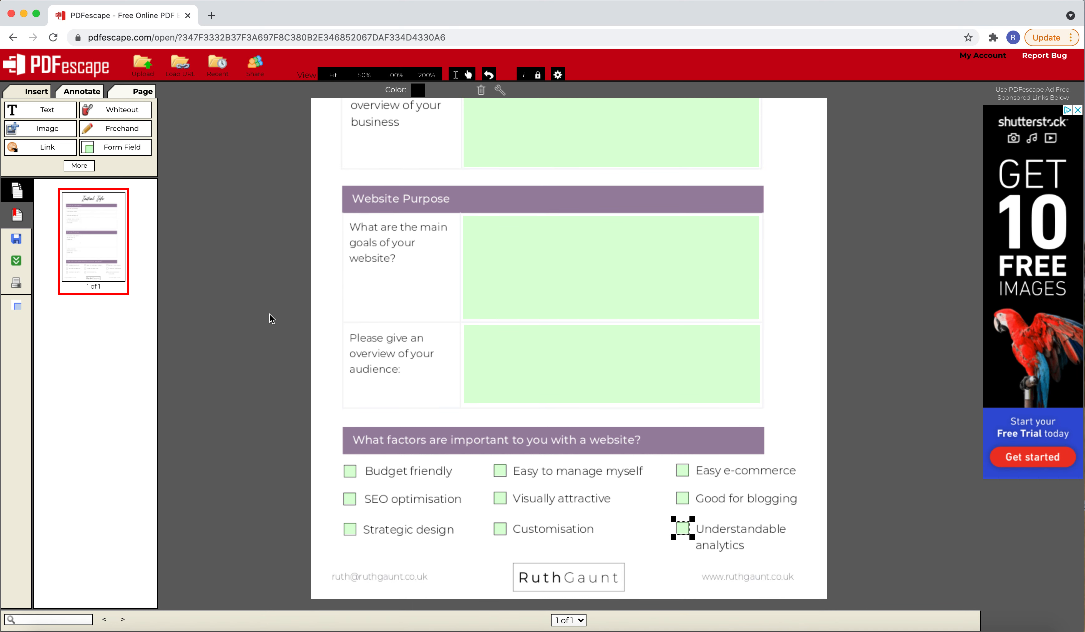
left_click(16, 238)
scroll(277, 304, "up", 5)
scroll(277, 304, "down", 1)
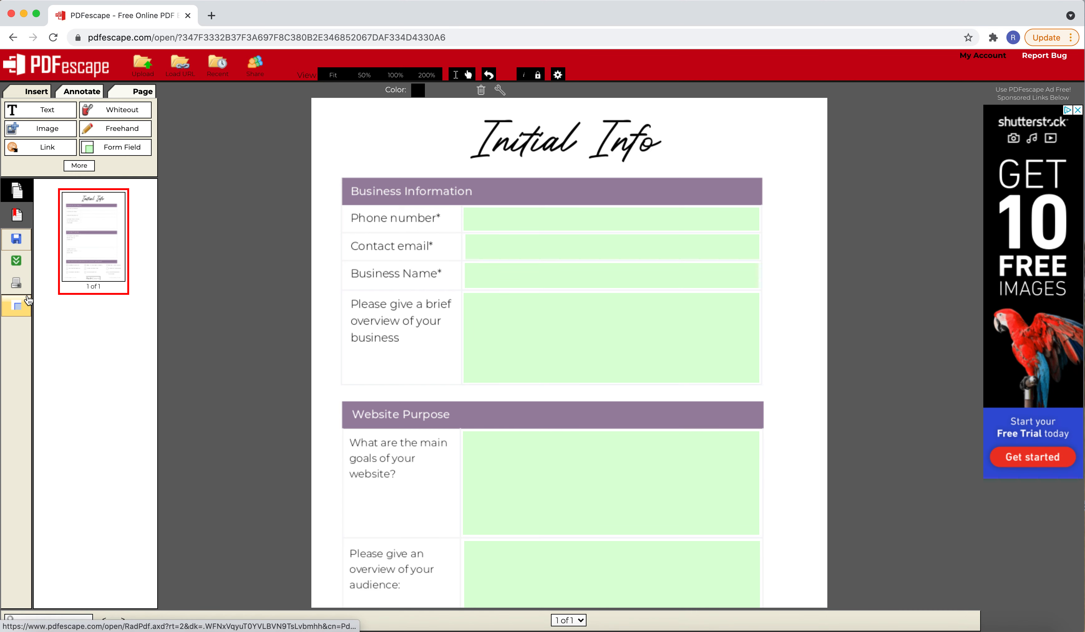
left_click(17, 265)
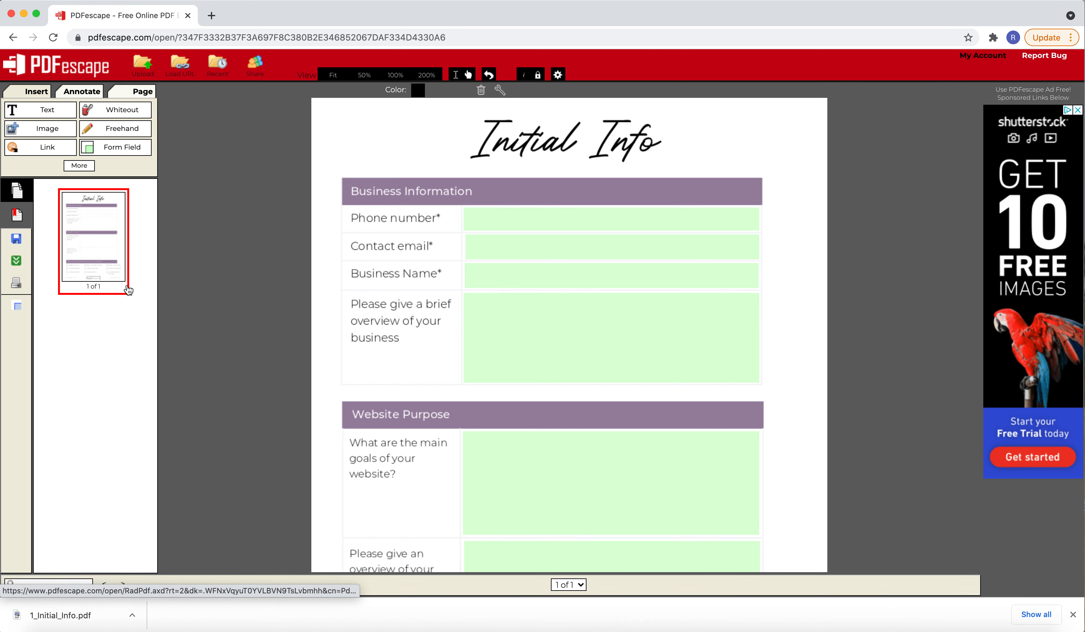
Open the downloaded 1_Initial_Info.pdf in the PDF viewer to check the finished form
left_click(901, 621)
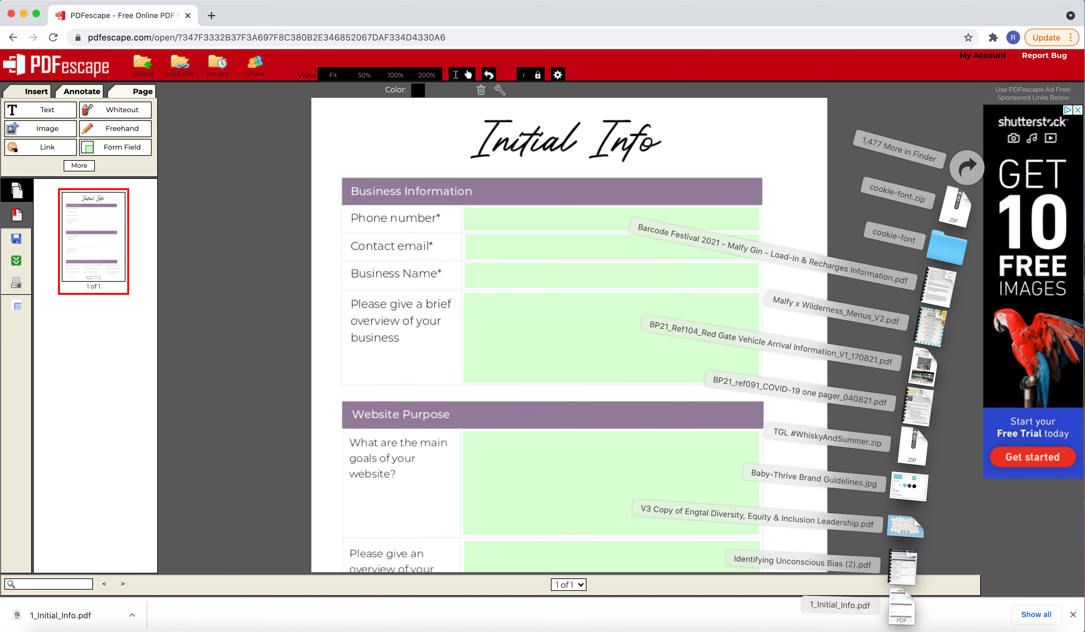
left_click(901, 619)
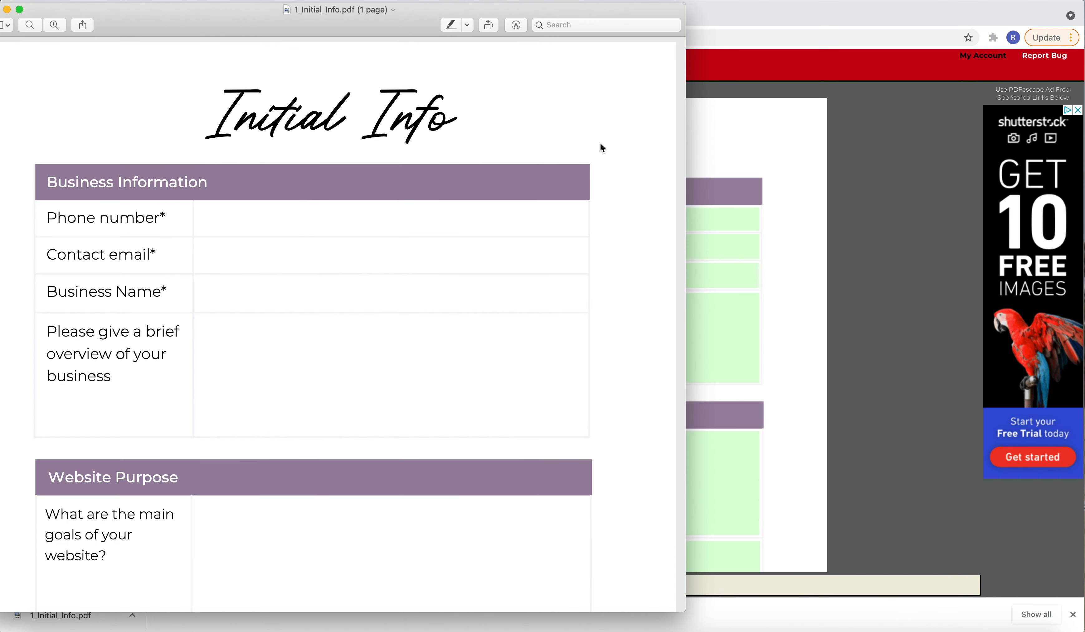
left_click_drag(445, 9, 593, 26)
left_click(887, 620)
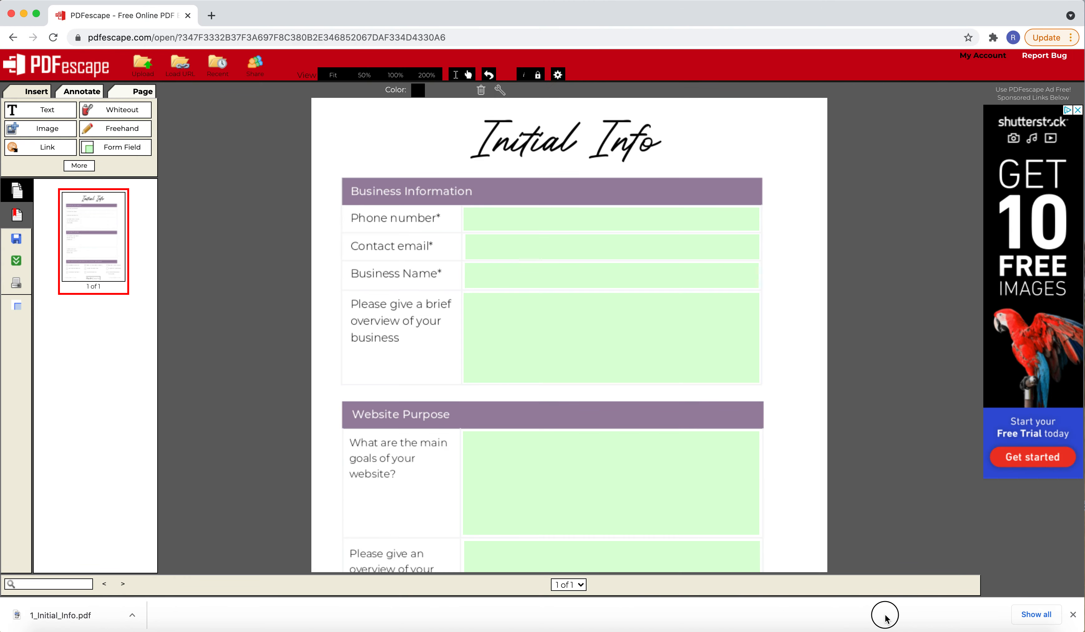
Open 1_Initial_Info.pdf from the Downloads folder in Preview and fit the whole page in view
left_click(900, 630)
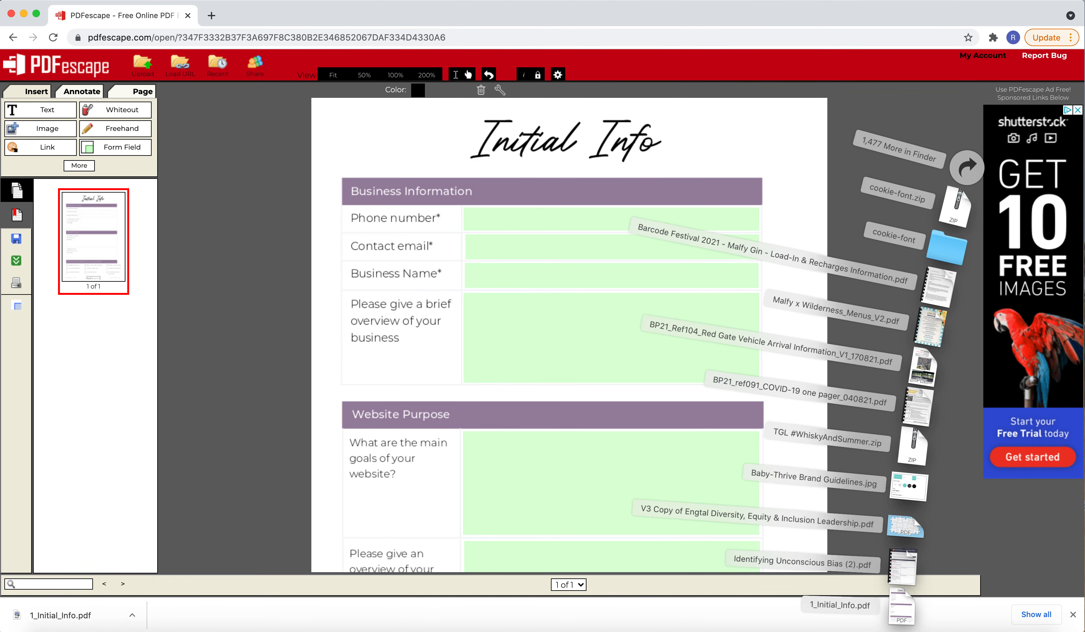
left_click(901, 598)
left_click_drag(882, 610, 858, 605)
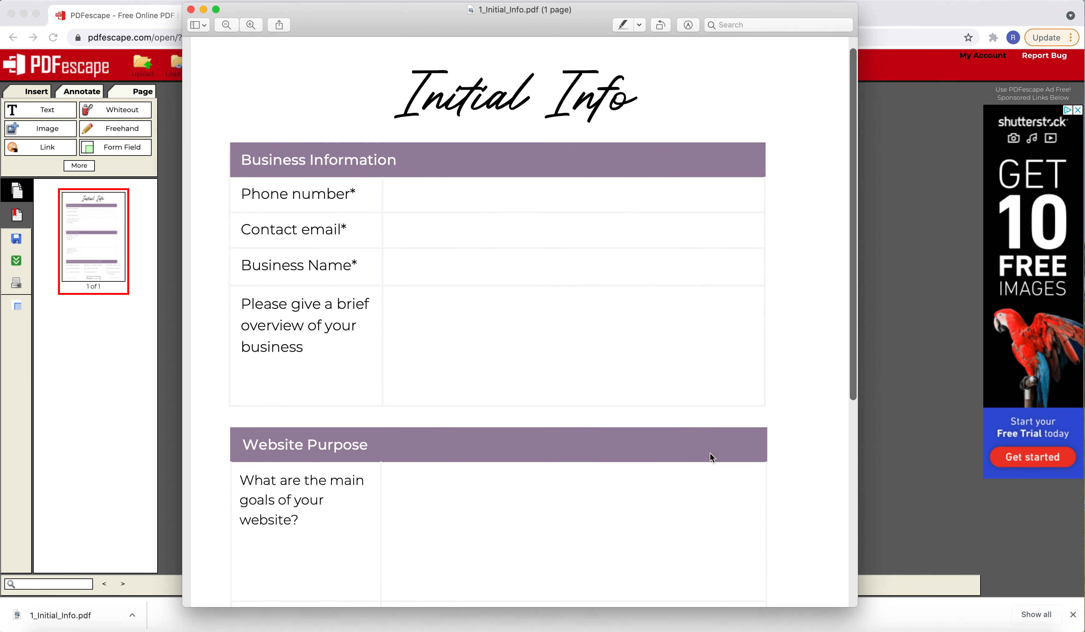
scroll(707, 339, "down", 5)
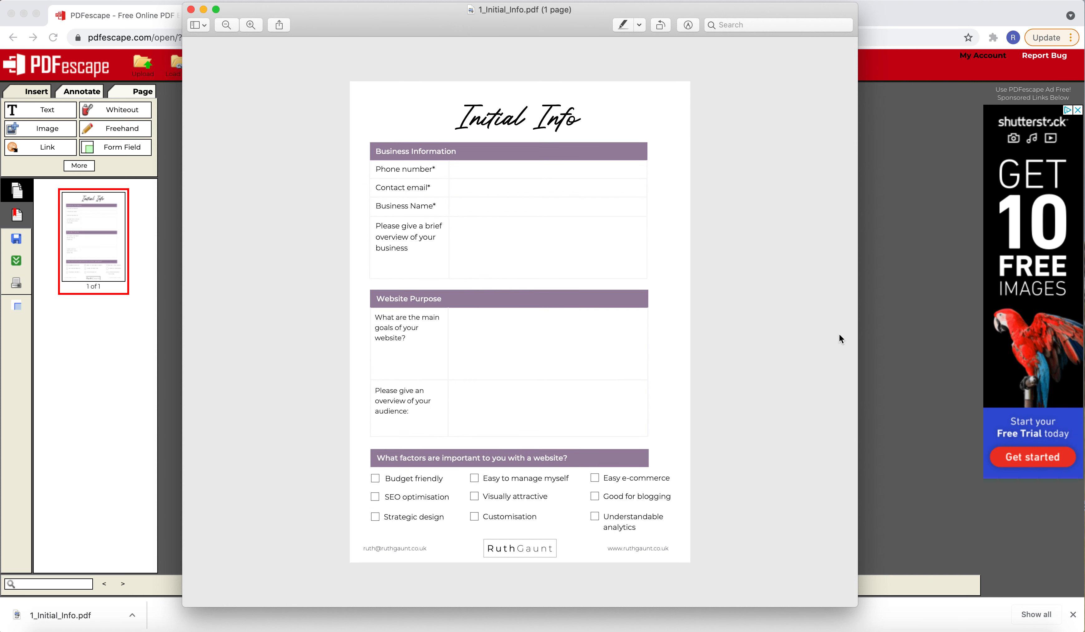
Enter trial text in the Phone number field and tick the Easy to manage myself and Visually attractive checkboxes
left_click(581, 169)
type("aw`jawf.fbs")
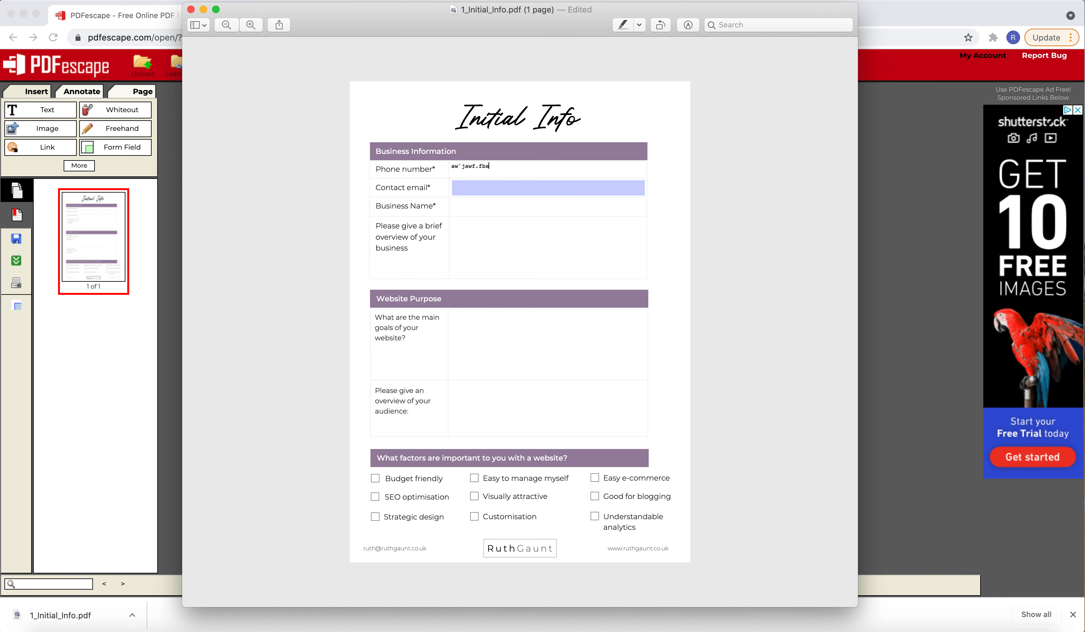
left_click(474, 478)
left_click(473, 498)
Enter the business name in the Business Name field and replace the Phone number entry with a phone number
left_click(498, 208)
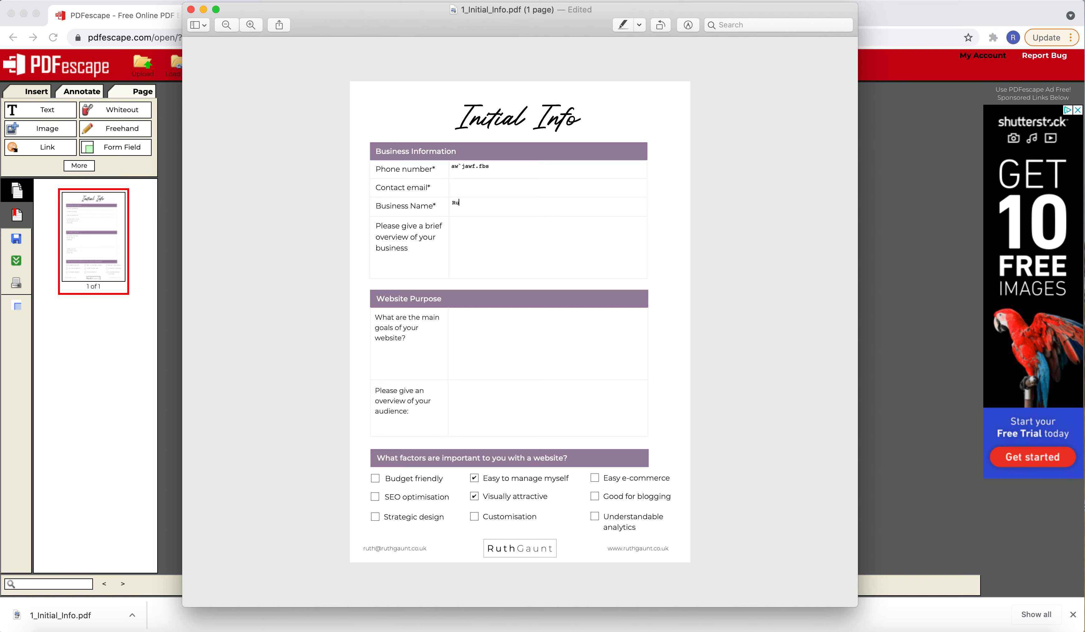
left_click(484, 164)
left_click_drag(512, 166, 447, 167)
type("0")
Fill the business overview field with multi-line sample text ending in "vanbv.hsdv sdbvs", and tick the Strategic design checkbox
left_click(461, 236)
type("v")
key("Return")
key("Return")
type("vanbv.hsdv sdbvs")
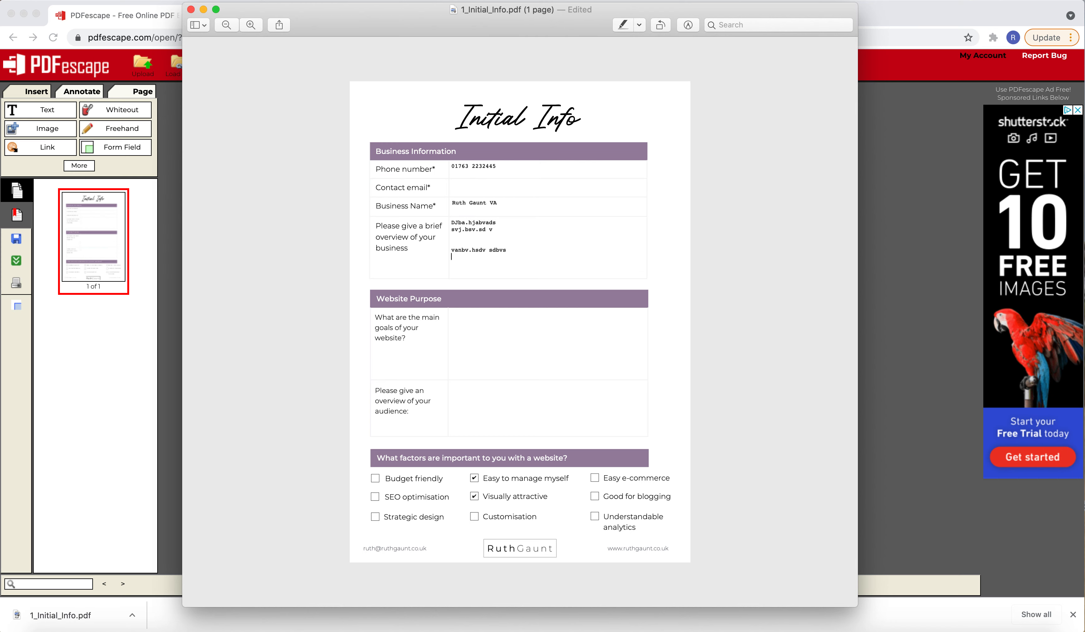
left_click(502, 337)
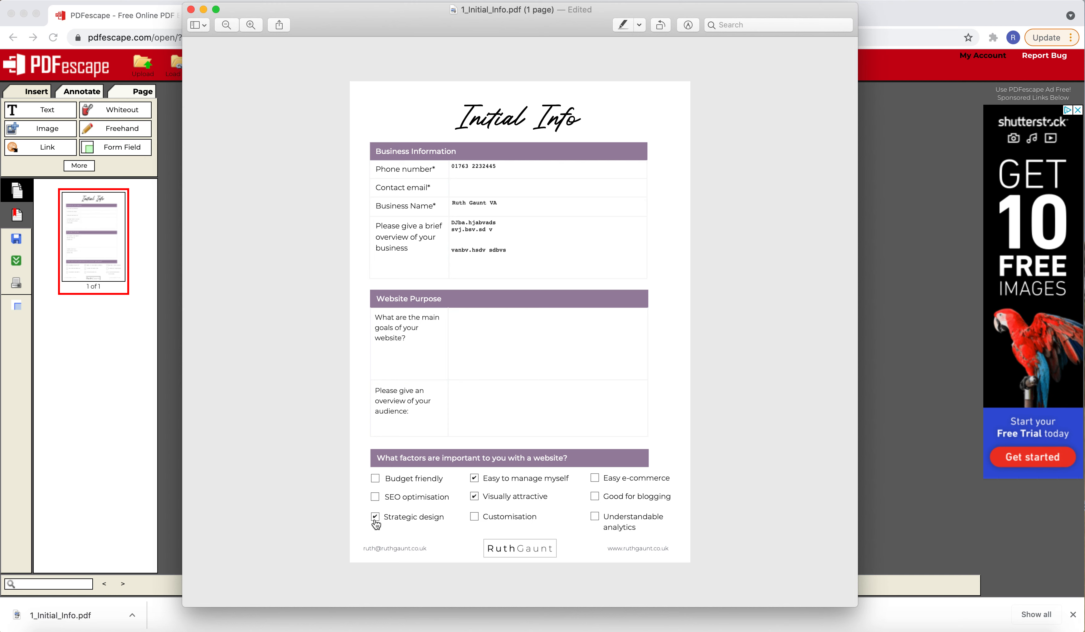